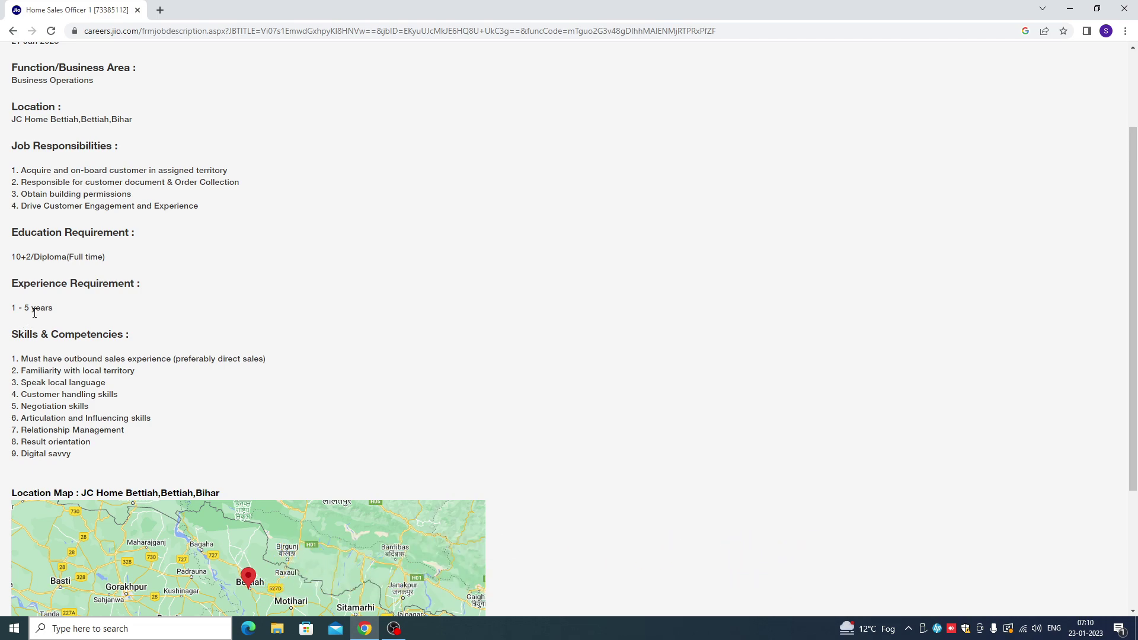
- Review the Home Sales Officer 1 job description, then start applying for it as a new user
{"action": "scroll", "coordinate": [76, 371], "scroll_direction": "up", "scroll_amount": 2}
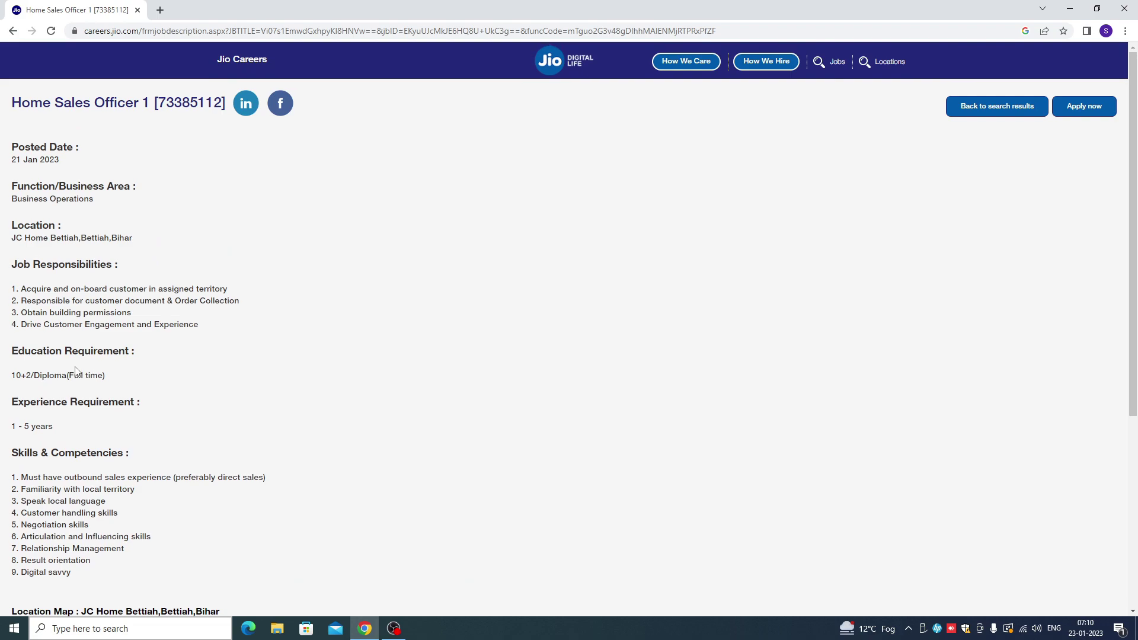
{"action": "scroll", "coordinate": [75, 371], "scroll_direction": "down", "scroll_amount": 2}
{"action": "scroll", "coordinate": [57, 358], "scroll_direction": "up", "scroll_amount": 2}
{"action": "scroll", "coordinate": [86, 339], "scroll_direction": "down", "scroll_amount": 4}
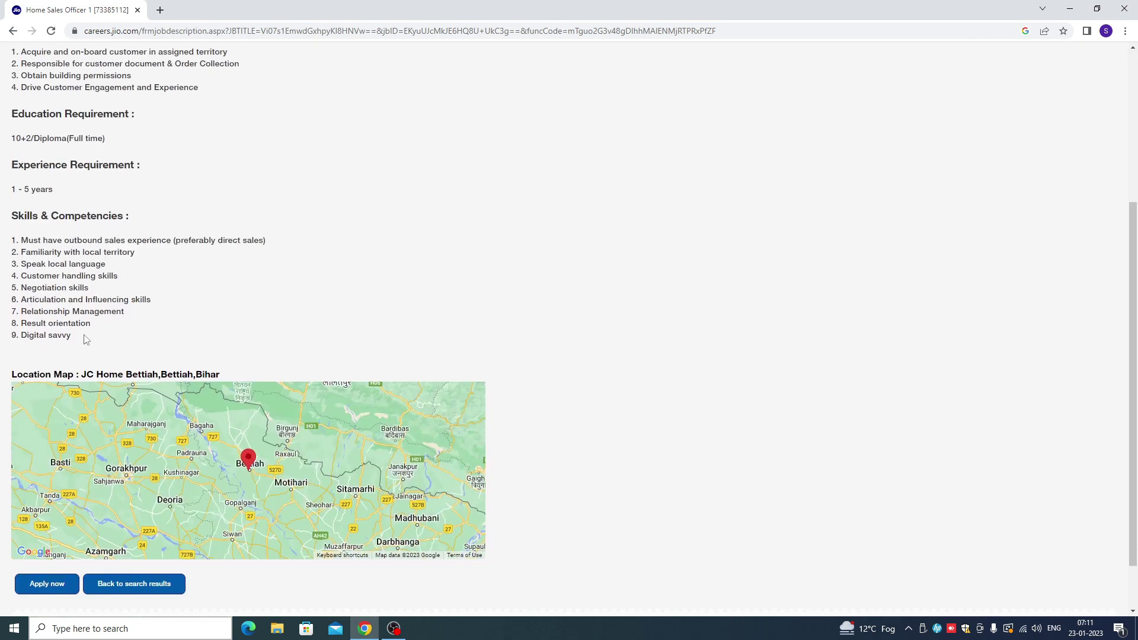
{"action": "left_click", "coordinate": [42, 586]}
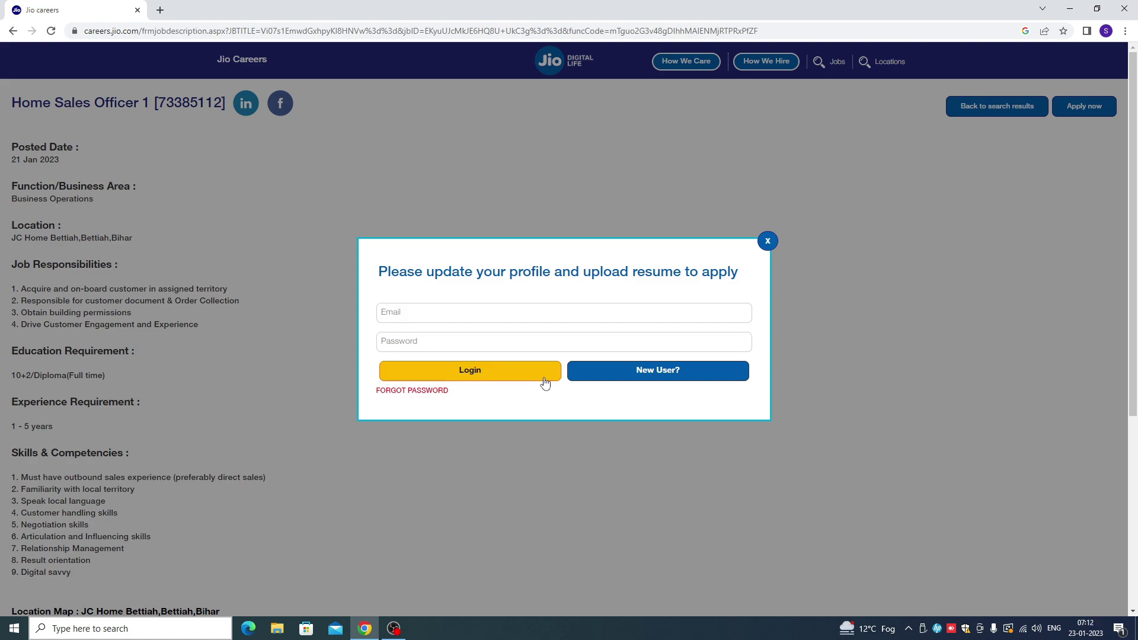
{"action": "left_click", "coordinate": [658, 372]}
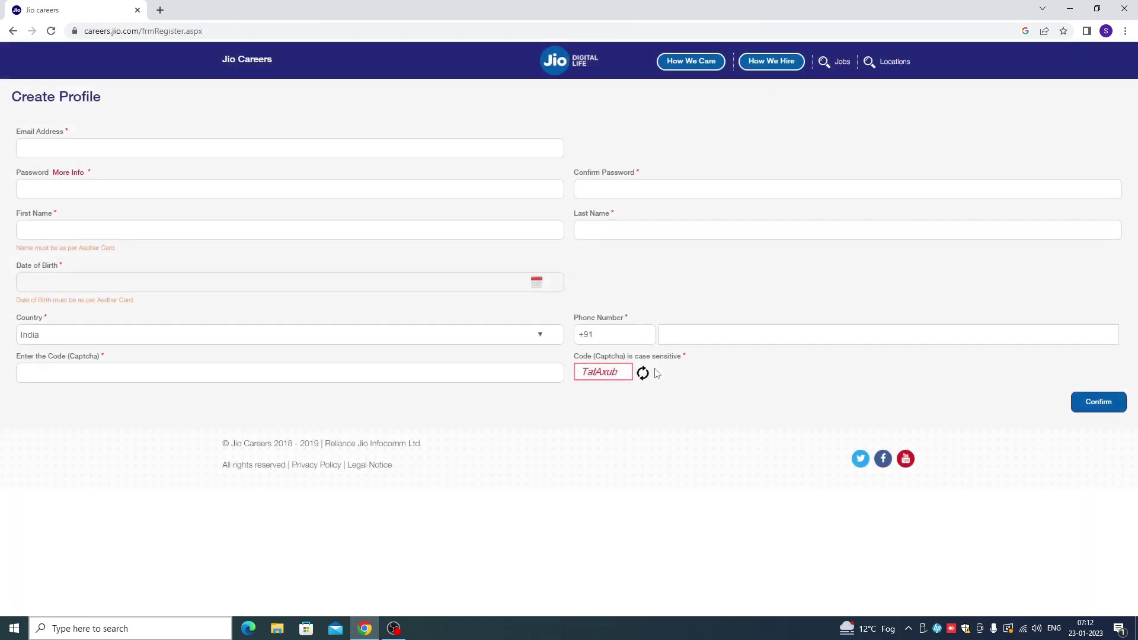
- Submit the registration form with email, password, full name, date of birth, phone number and captcha code, agreeing to the Data Privacy Statement
{"action": "left_click", "coordinate": [38, 149]}
{"action": "left_click", "coordinate": [1096, 402]}
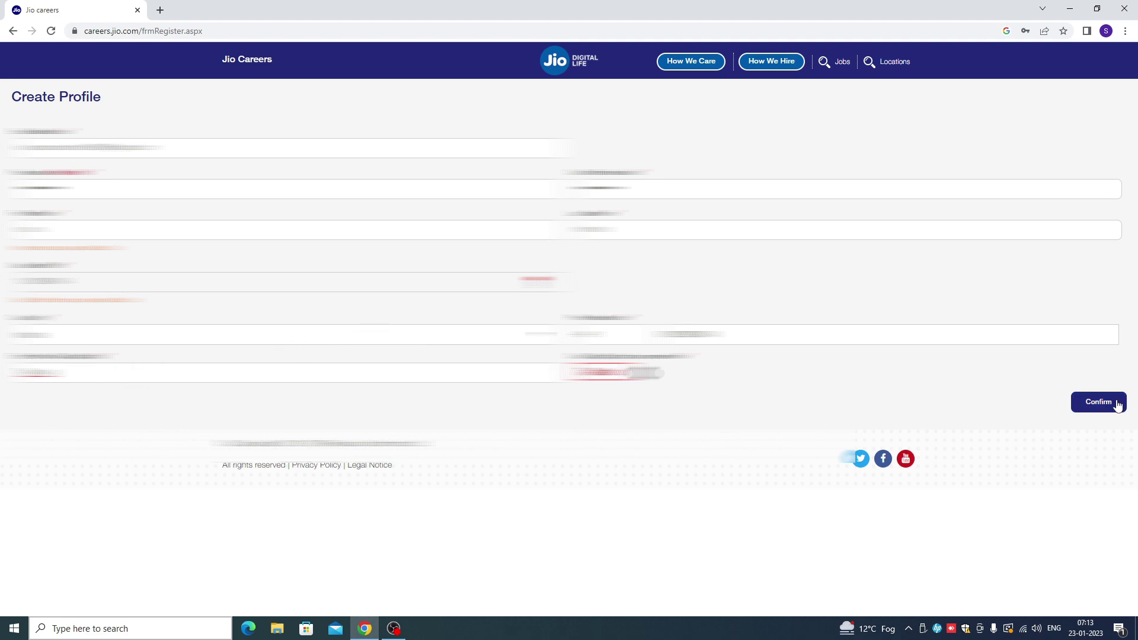
{"action": "left_click", "coordinate": [1097, 404]}
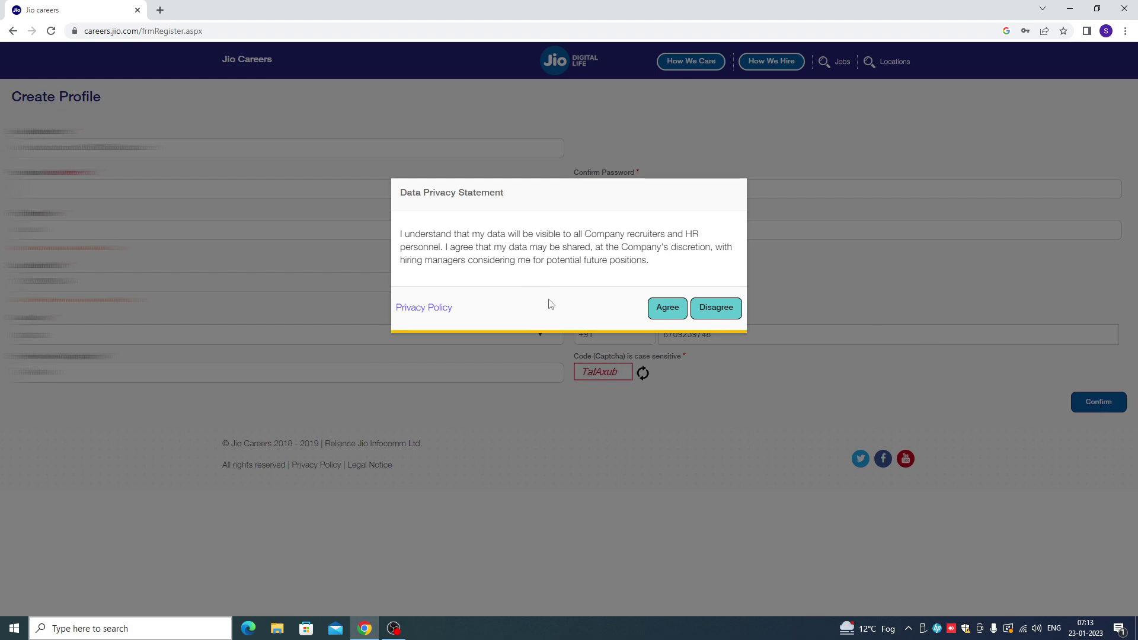
{"action": "left_click", "coordinate": [668, 309]}
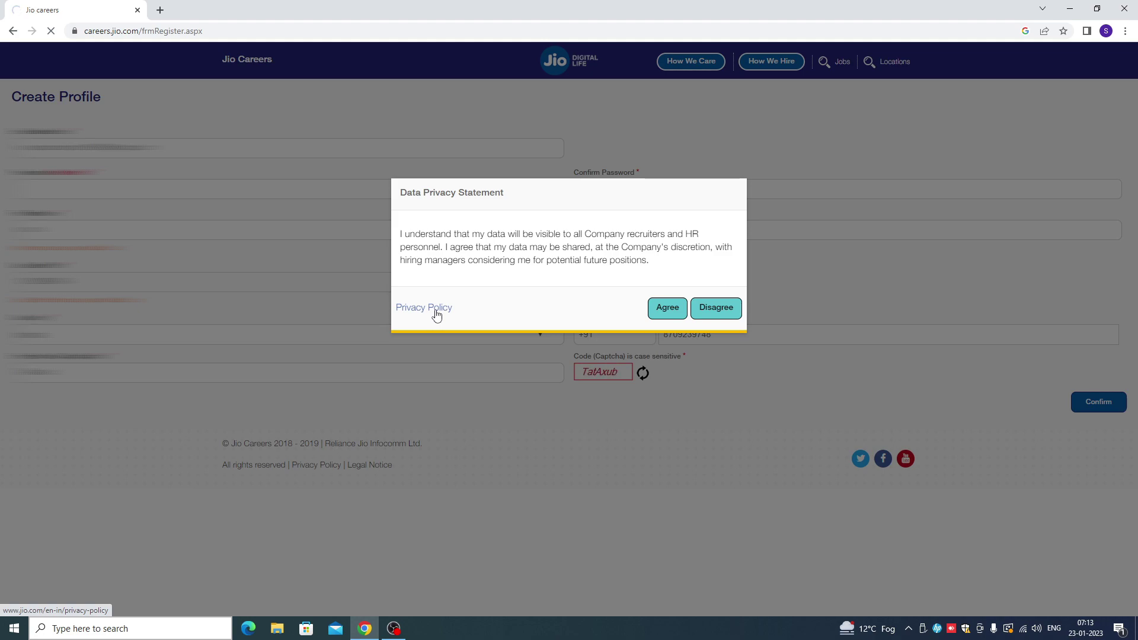
{"action": "left_click", "coordinate": [655, 317]}
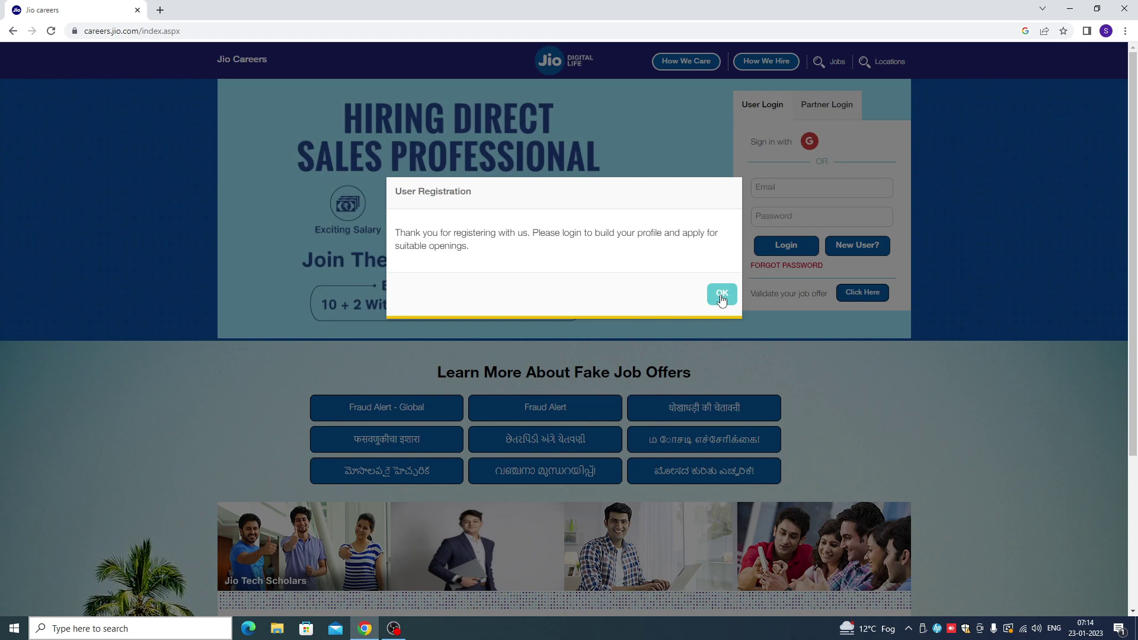
- Dismiss the User Registration notice and log in with the registered email and account password
{"action": "left_click", "coordinate": [721, 295]}
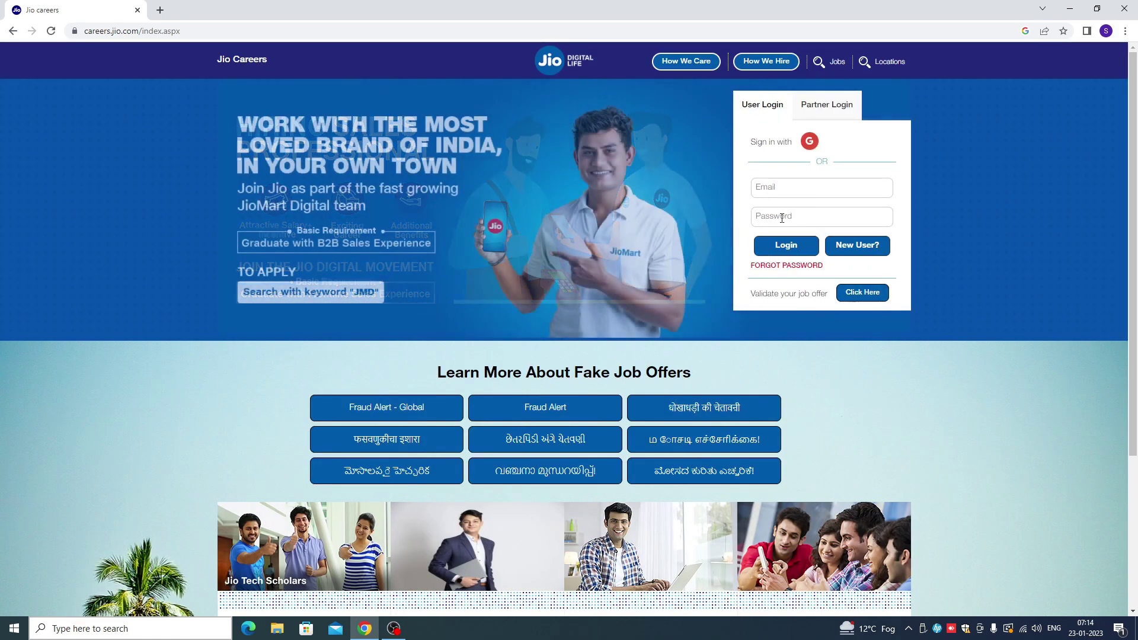
{"action": "left_click", "coordinate": [767, 189]}
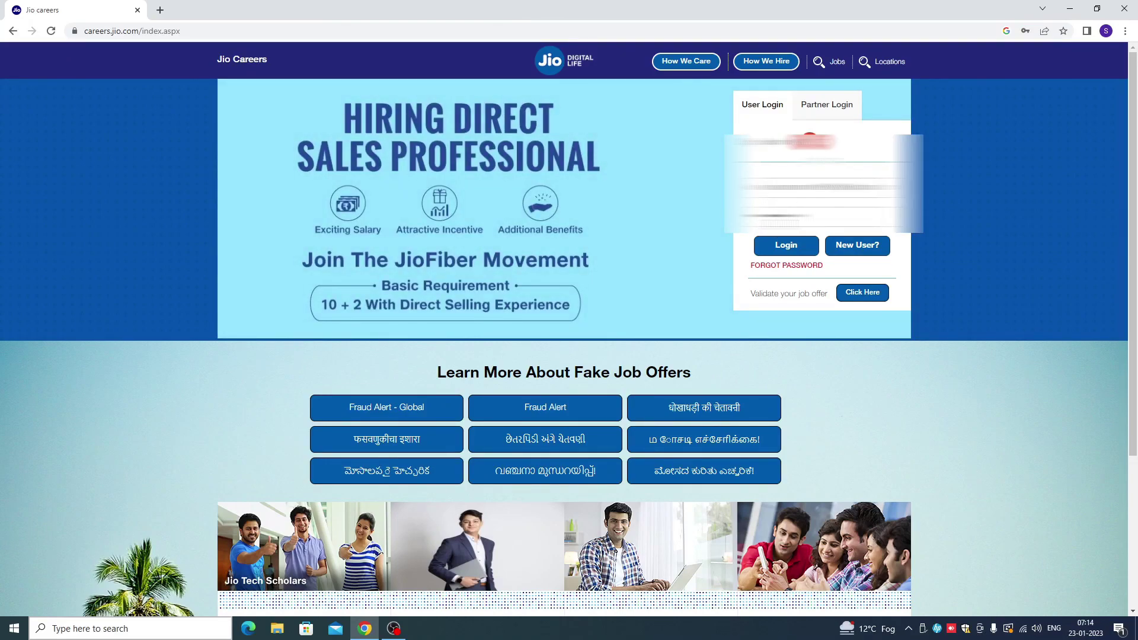
{"action": "left_click", "coordinate": [787, 246]}
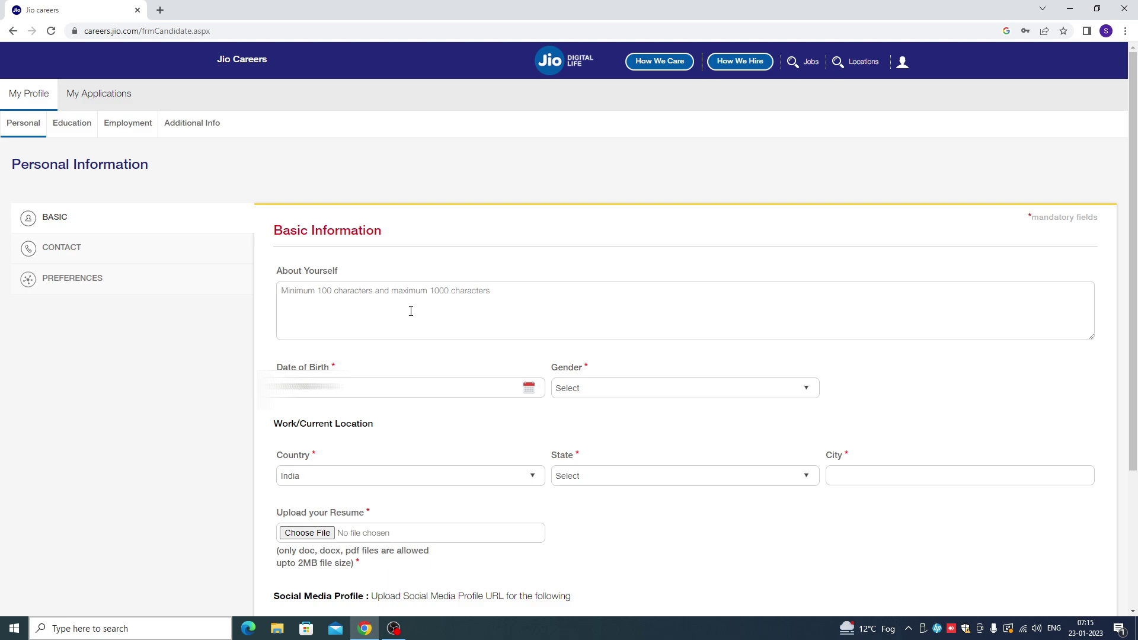
- Set the gender to Male and the current location state to Bihar in the Basic Information form
{"action": "scroll", "coordinate": [356, 332], "scroll_direction": "down", "scroll_amount": 1}
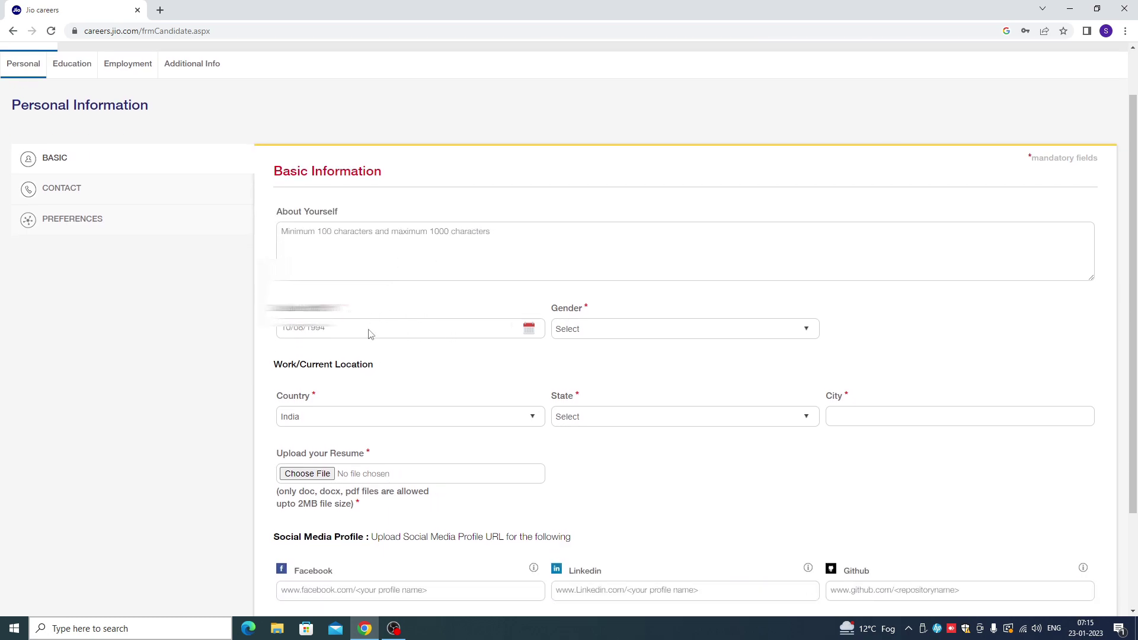
{"action": "left_click", "coordinate": [579, 335]}
{"action": "left_click", "coordinate": [578, 354]}
{"action": "scroll", "coordinate": [569, 333], "scroll_direction": "down", "scroll_amount": 1}
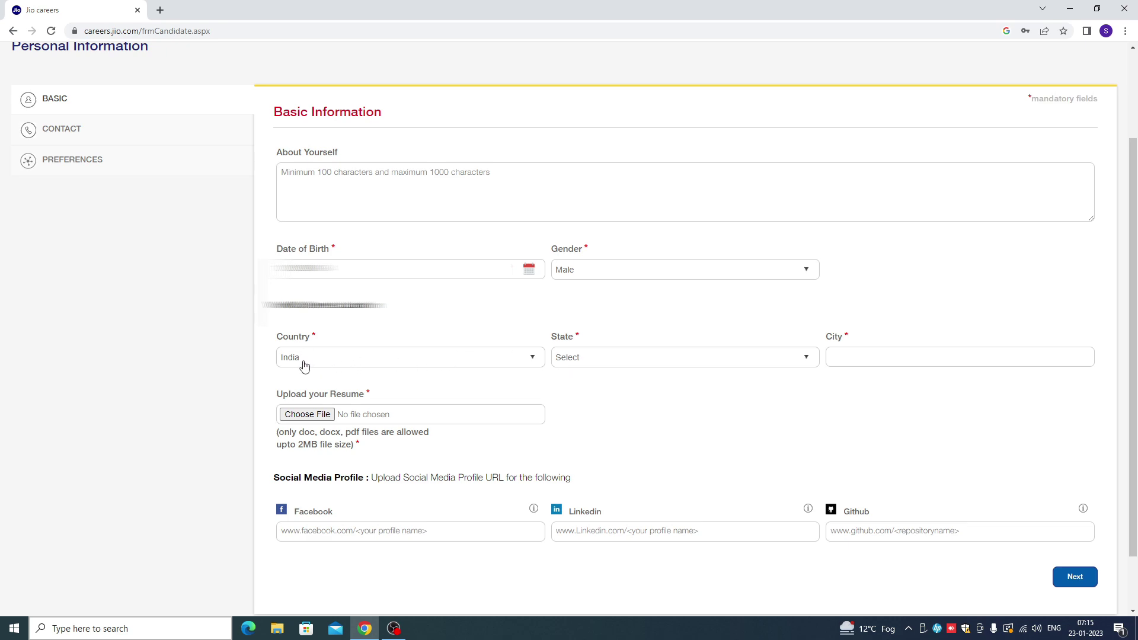
{"action": "left_click", "coordinate": [616, 358]}
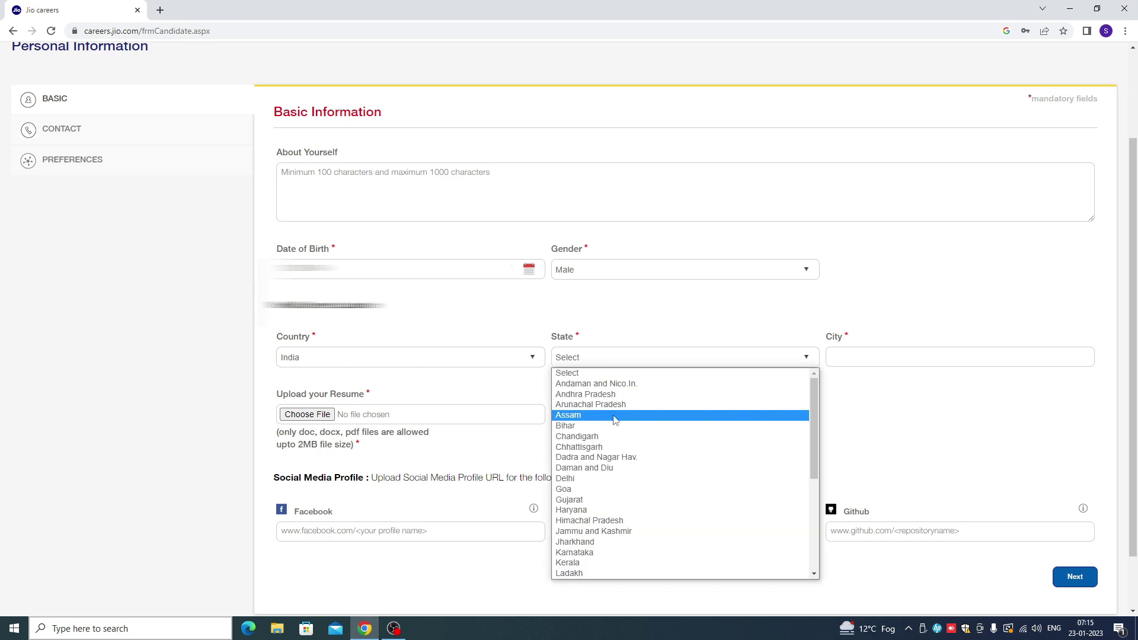
{"action": "left_click", "coordinate": [580, 427]}
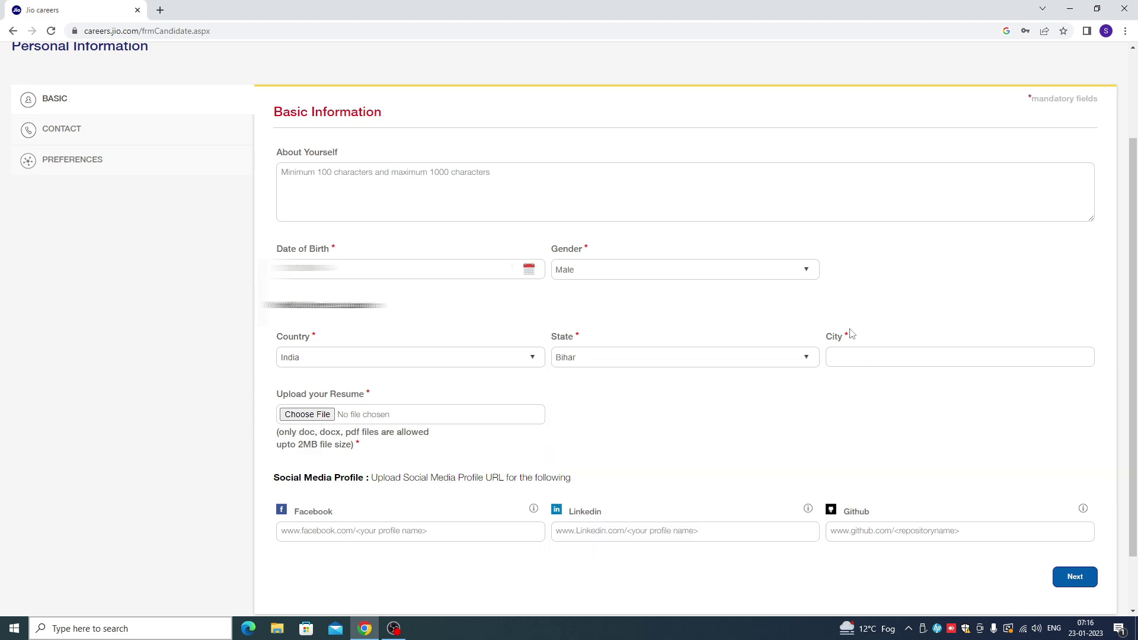
{"action": "scroll", "coordinate": [353, 394], "scroll_direction": "down", "scroll_amount": 1}
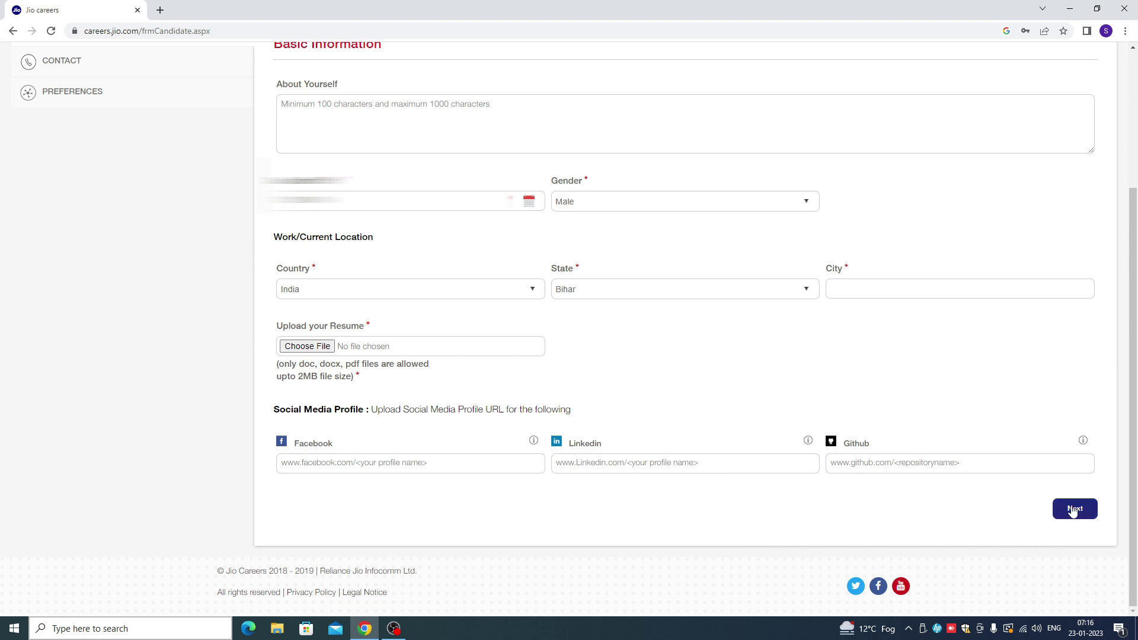
- Switch to the Education section of the profile, leaving the personal information unsaved
{"action": "scroll", "coordinate": [666, 472], "scroll_direction": "up", "scroll_amount": 3}
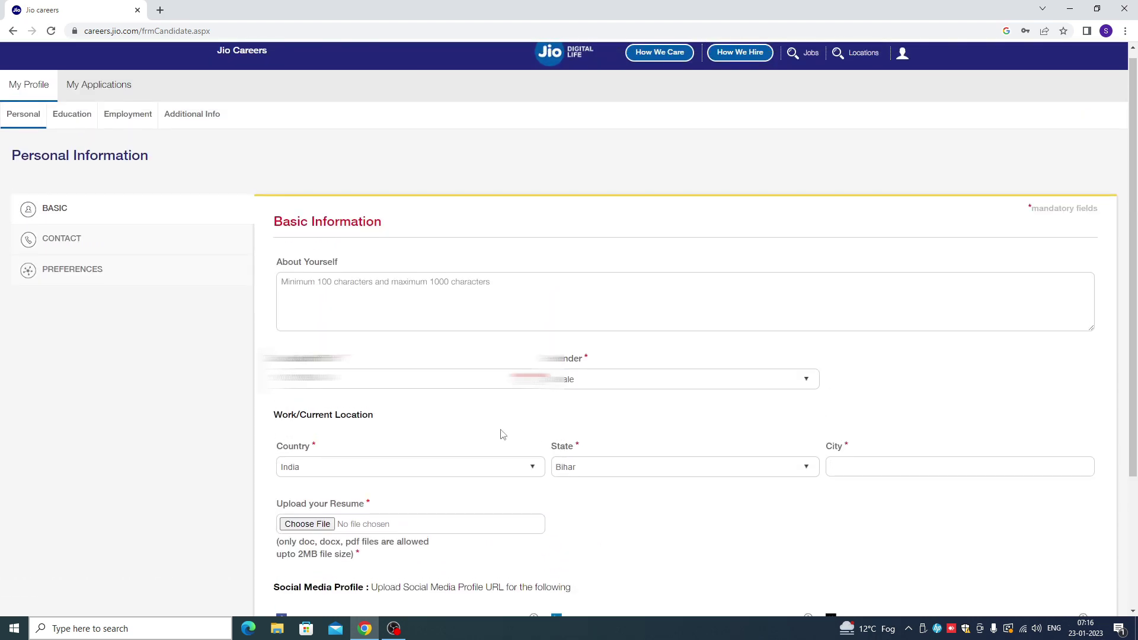
{"action": "left_click", "coordinate": [68, 120]}
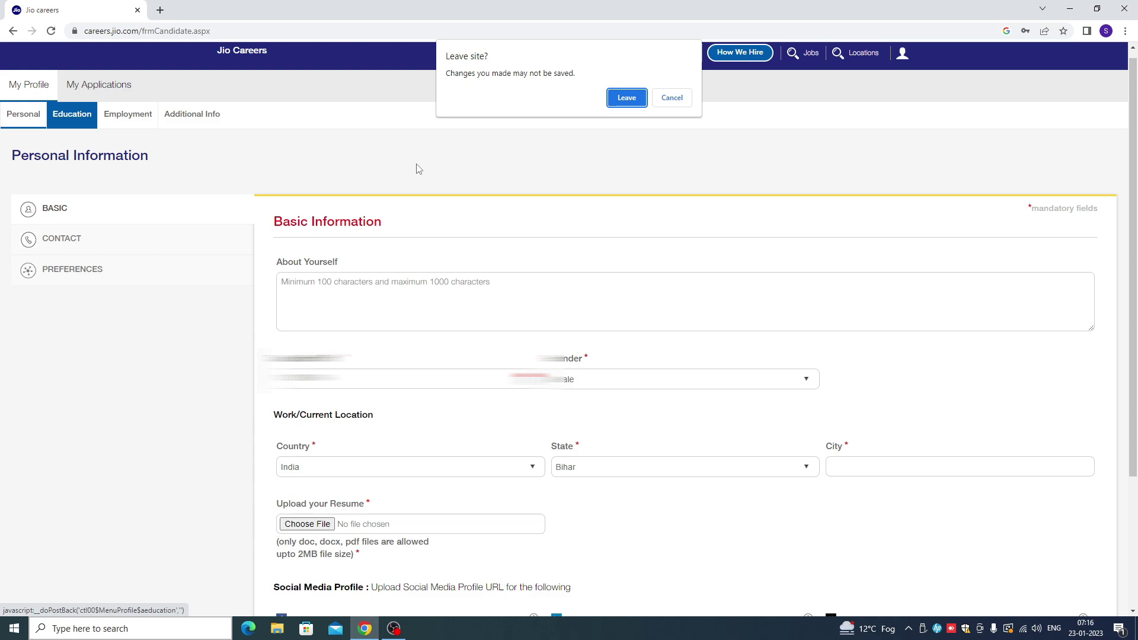
{"action": "key", "text": "Return"}
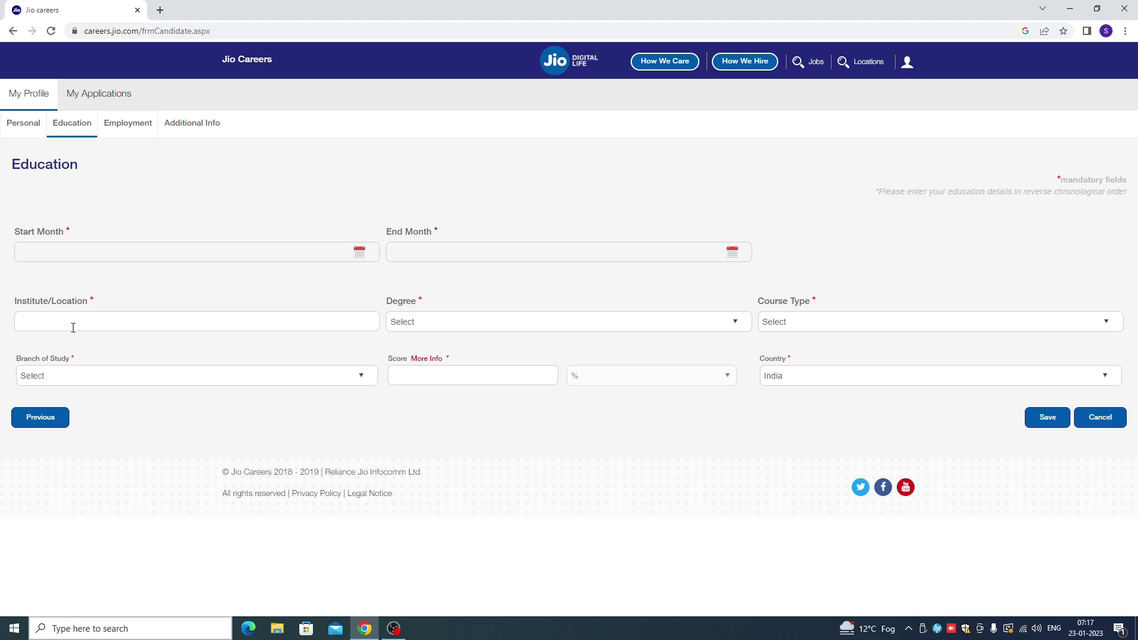
- Examine the available choices for degree, course type and branch of study without selecting any
{"action": "left_click", "coordinate": [429, 327]}
{"action": "scroll", "coordinate": [435, 392], "scroll_direction": "down", "scroll_amount": 5}
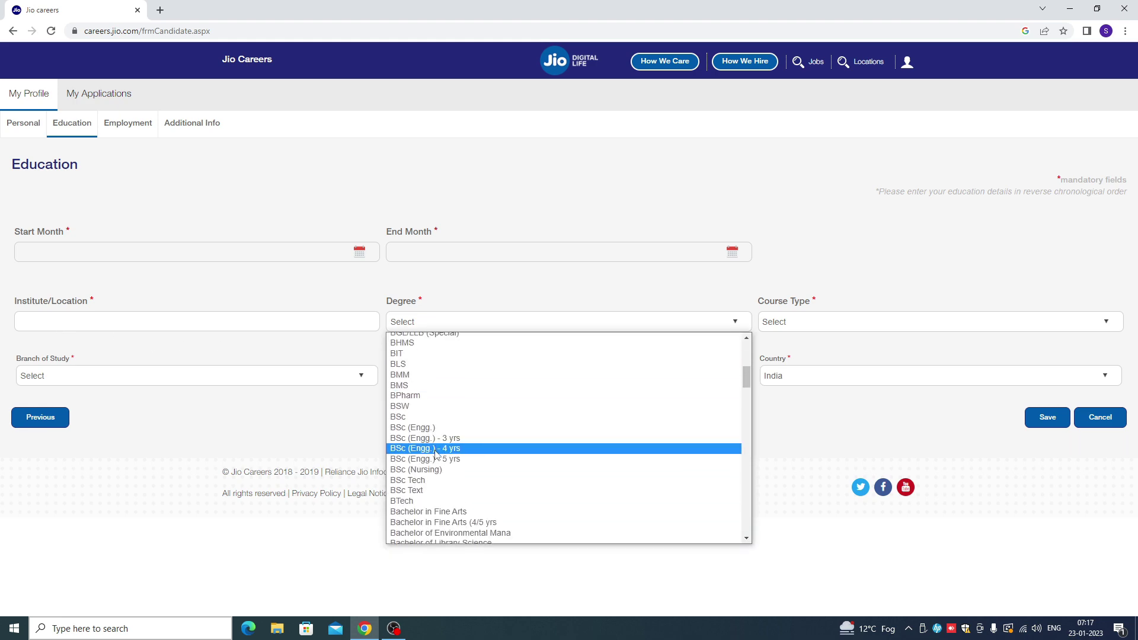
{"action": "scroll", "coordinate": [436, 454], "scroll_direction": "down", "scroll_amount": 15}
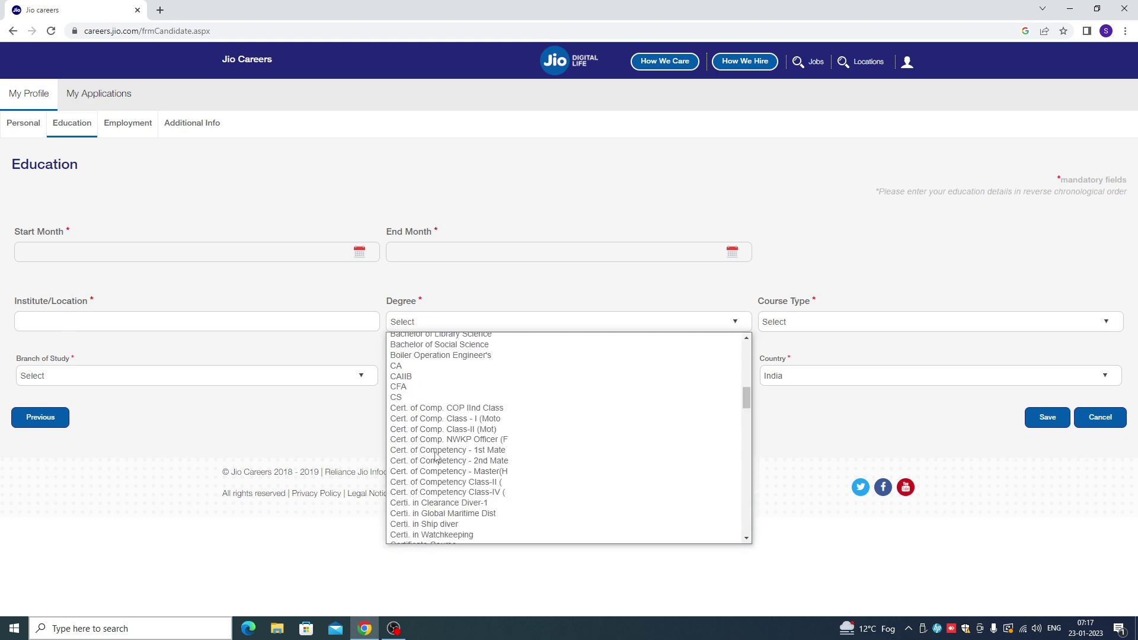
{"action": "left_click", "coordinate": [466, 295]}
{"action": "left_click", "coordinate": [805, 330]}
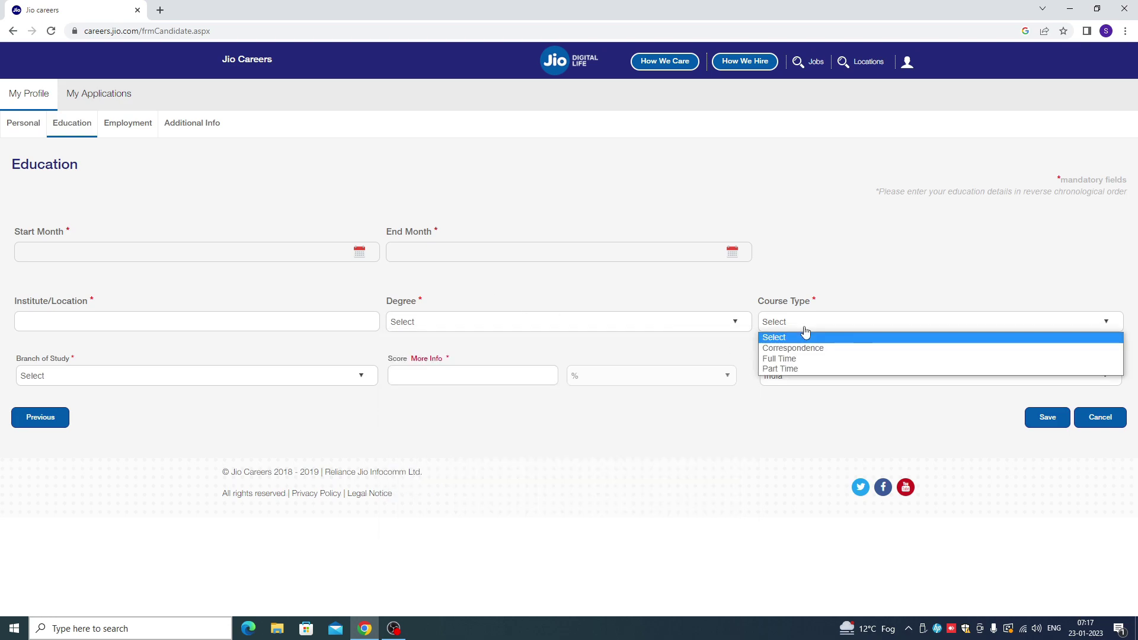
{"action": "left_click", "coordinate": [791, 287]}
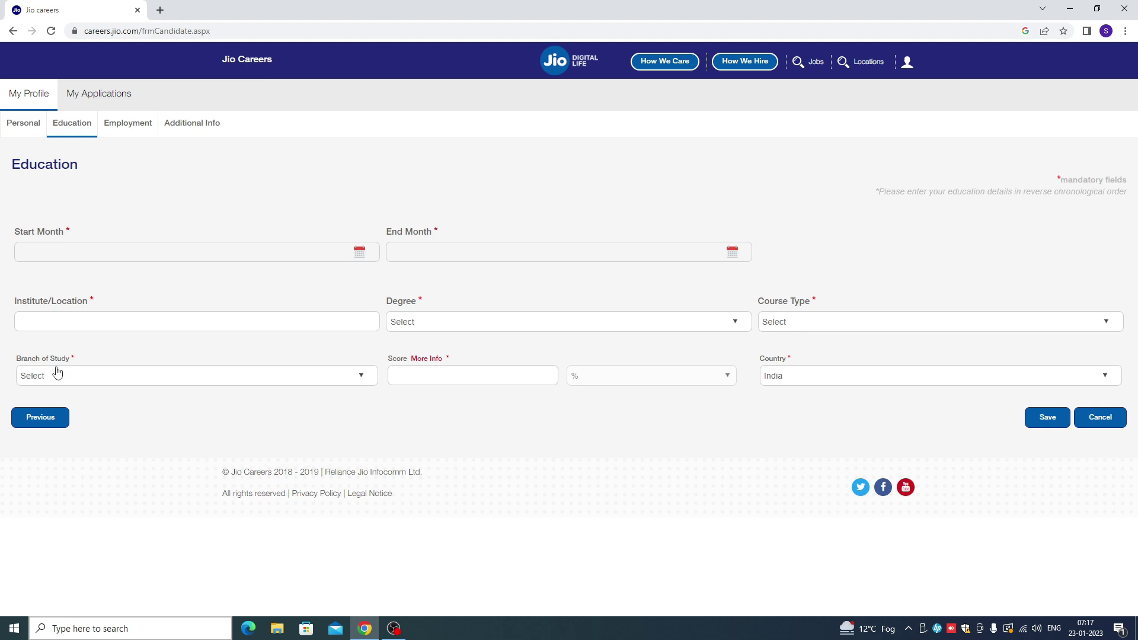
{"action": "left_click", "coordinate": [71, 376]}
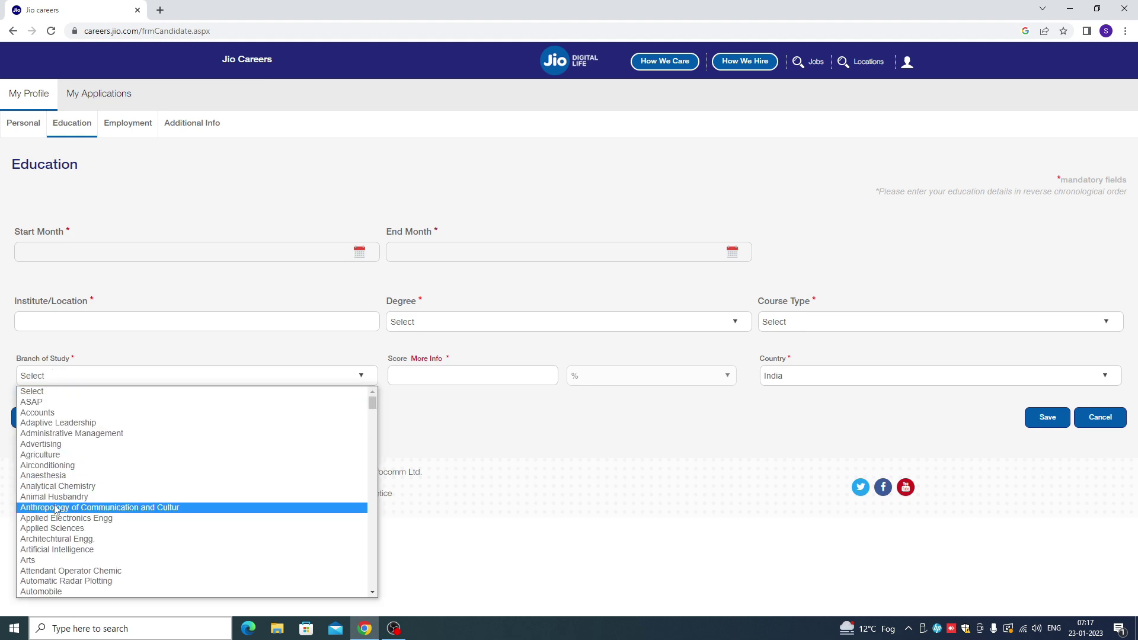
{"action": "scroll", "coordinate": [59, 570], "scroll_direction": "down", "scroll_amount": 4}
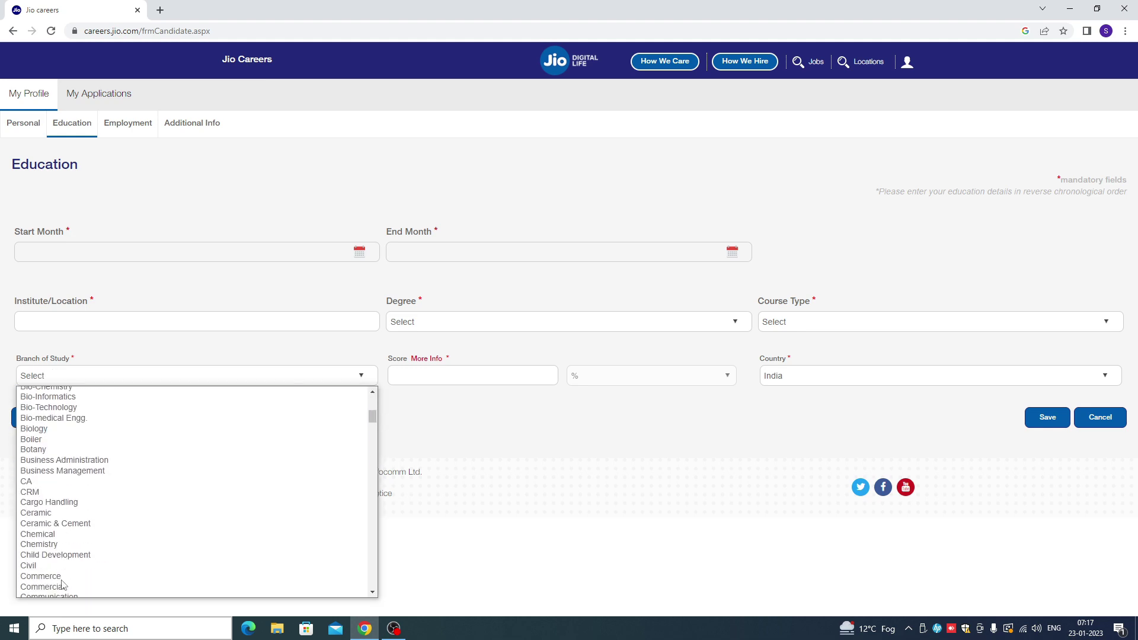
{"action": "left_click", "coordinate": [441, 551]}
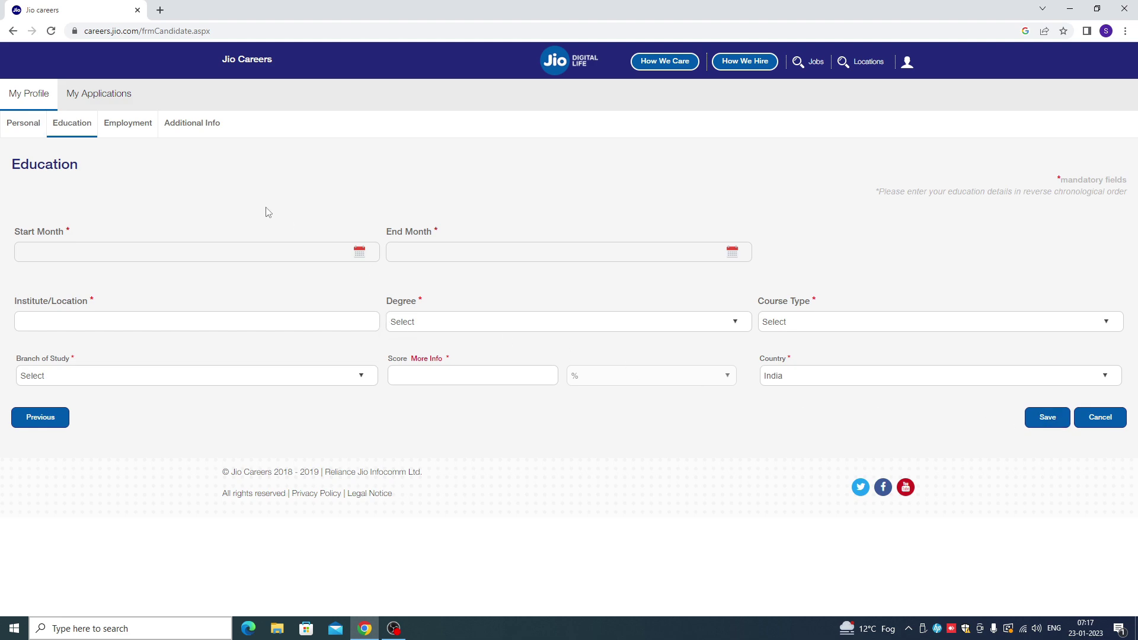
- Open the Employment section and examine the available industry and job role choices
{"action": "left_click", "coordinate": [132, 128]}
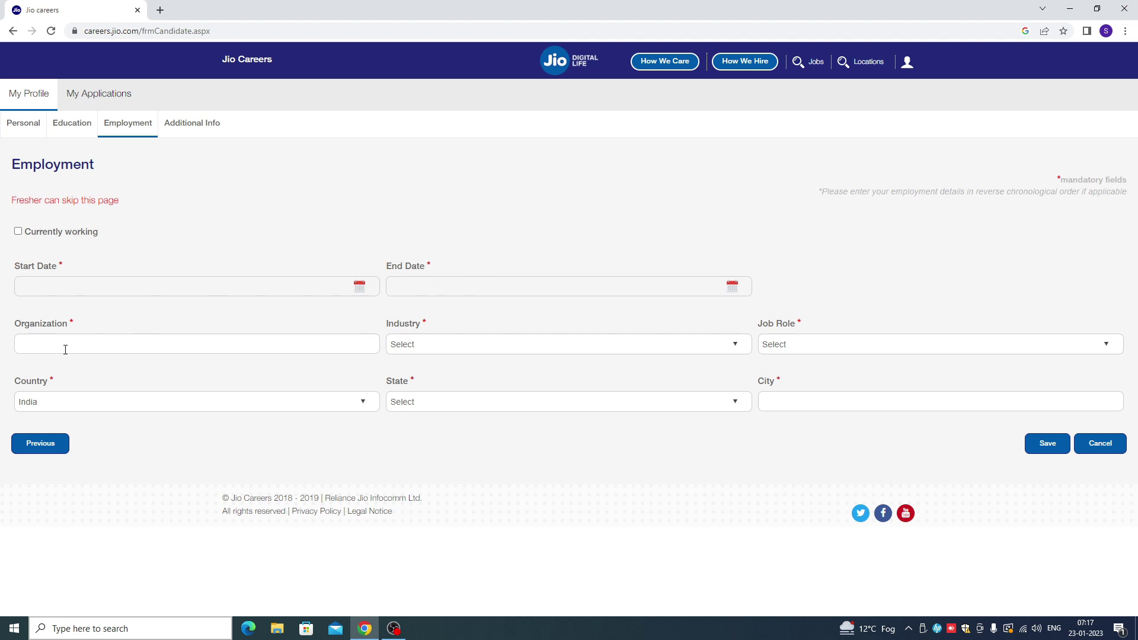
{"action": "left_click", "coordinate": [446, 351]}
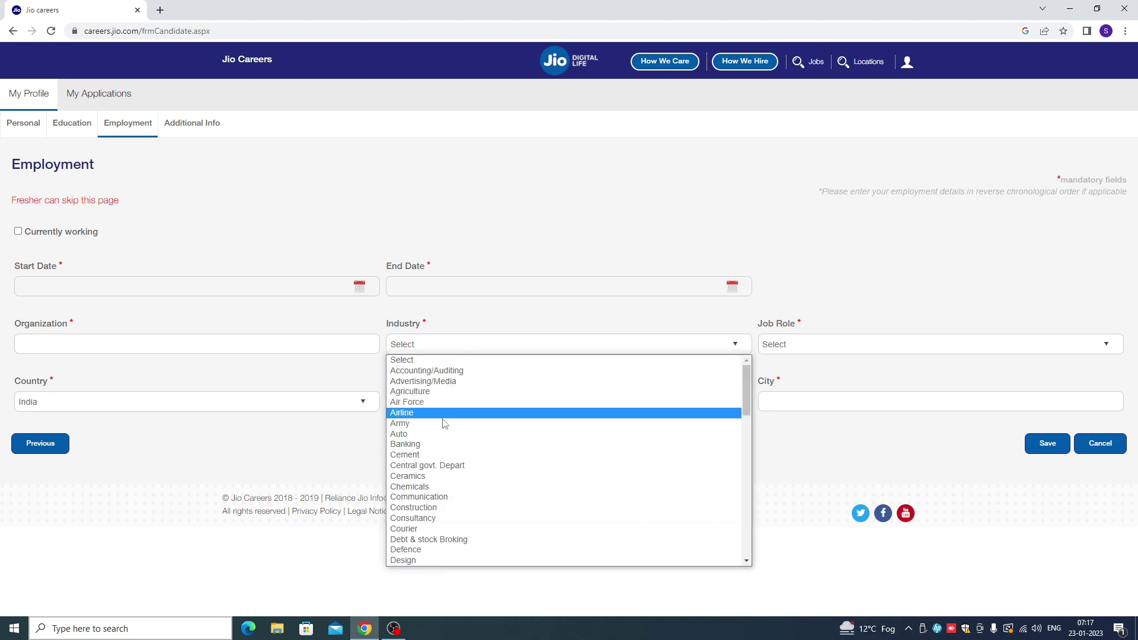
{"action": "left_click", "coordinate": [726, 337]}
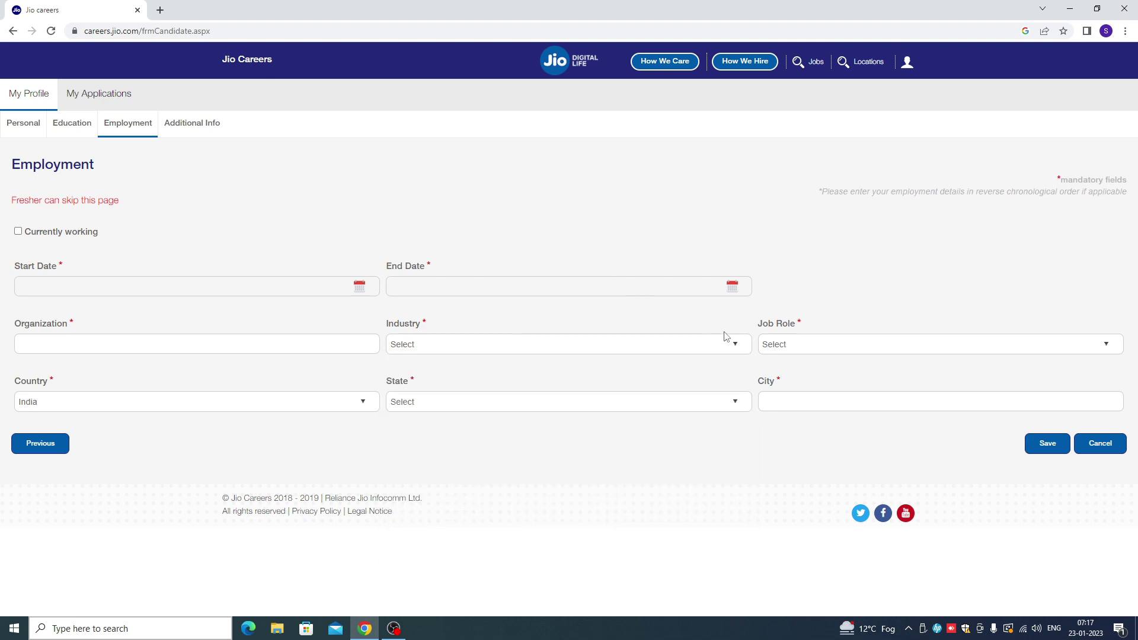
{"action": "left_click", "coordinate": [802, 350]}
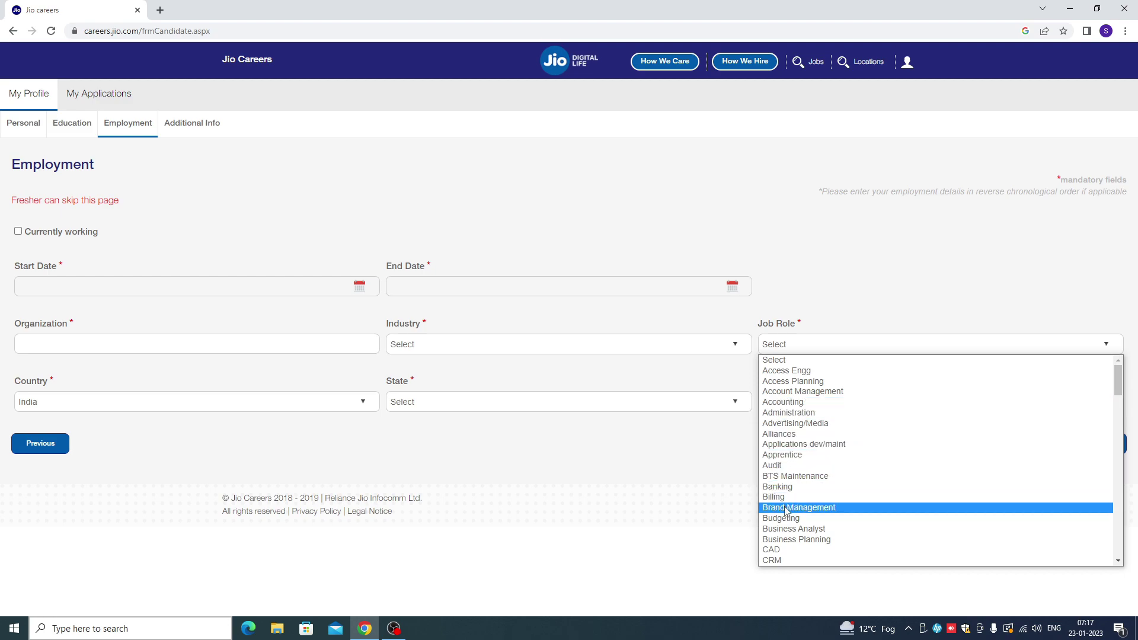
{"action": "left_click", "coordinate": [712, 483]}
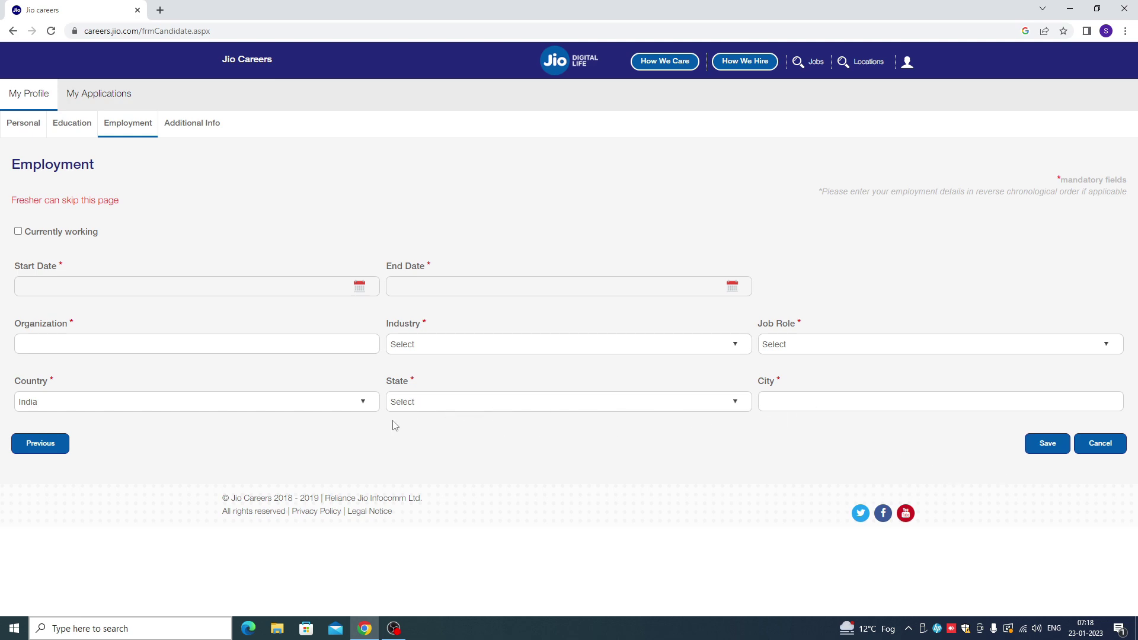
- Open the Additional Info section and choose Last 3 months Salary Slip as the document type
{"action": "left_click", "coordinate": [189, 129]}
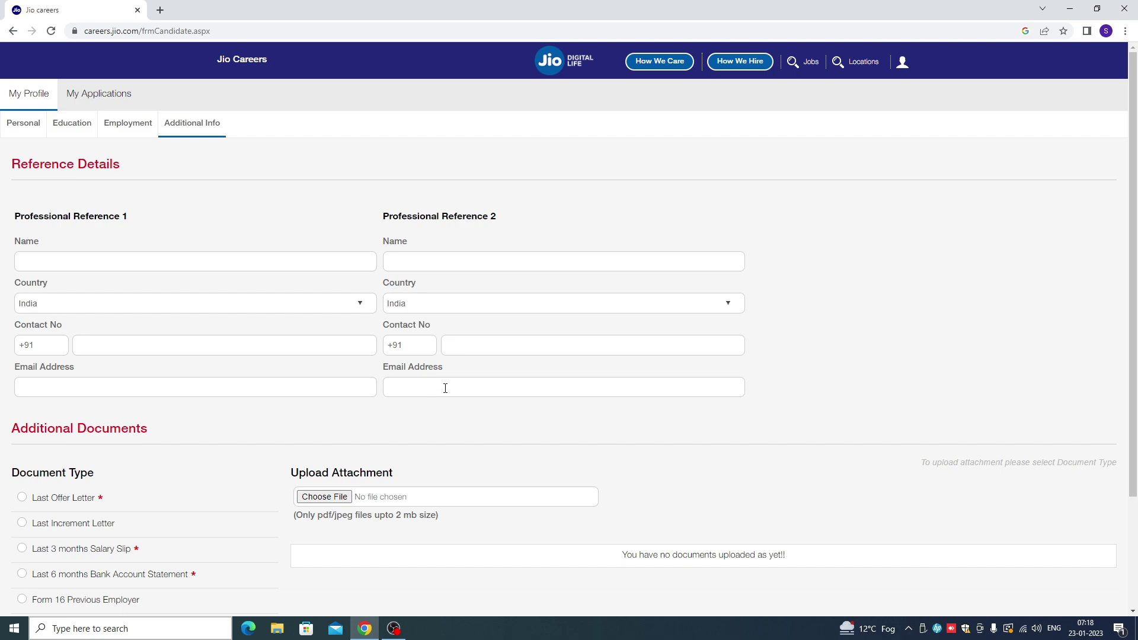
{"action": "scroll", "coordinate": [183, 382], "scroll_direction": "down", "scroll_amount": 2}
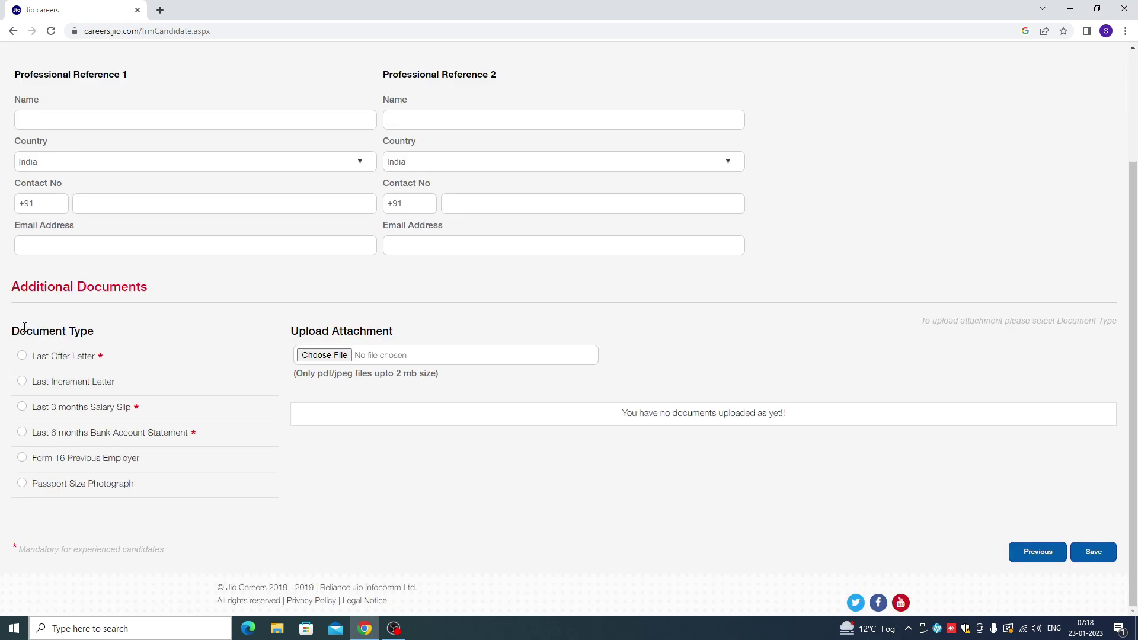
{"action": "key", "text": "Down"}
{"action": "key", "text": "Down"}
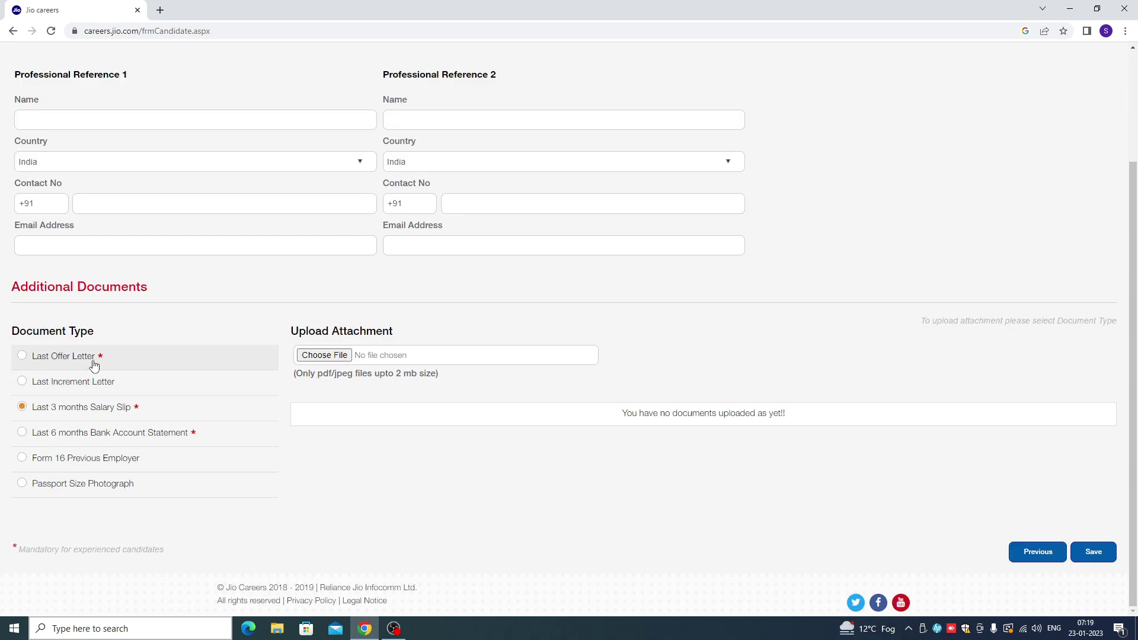